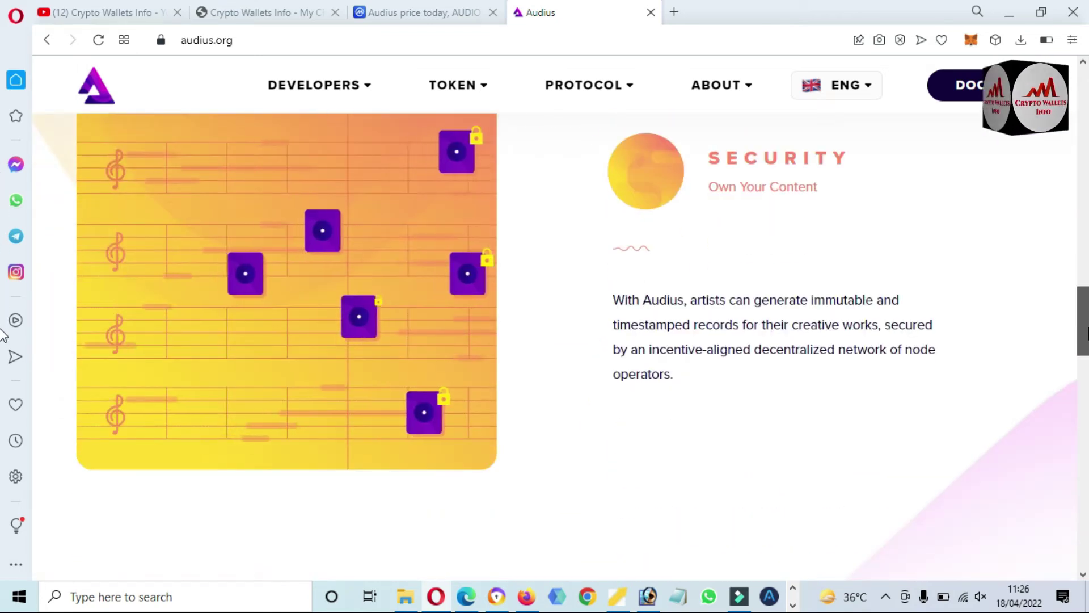
- Look through the Audius homepage sections down to the footer links, then return to its beginning
{"action": "scroll", "coordinate": [2, 346], "scroll_direction": "down", "scroll_amount": 3}
{"action": "scroll", "coordinate": [3, 355], "scroll_direction": "down", "scroll_amount": 15}
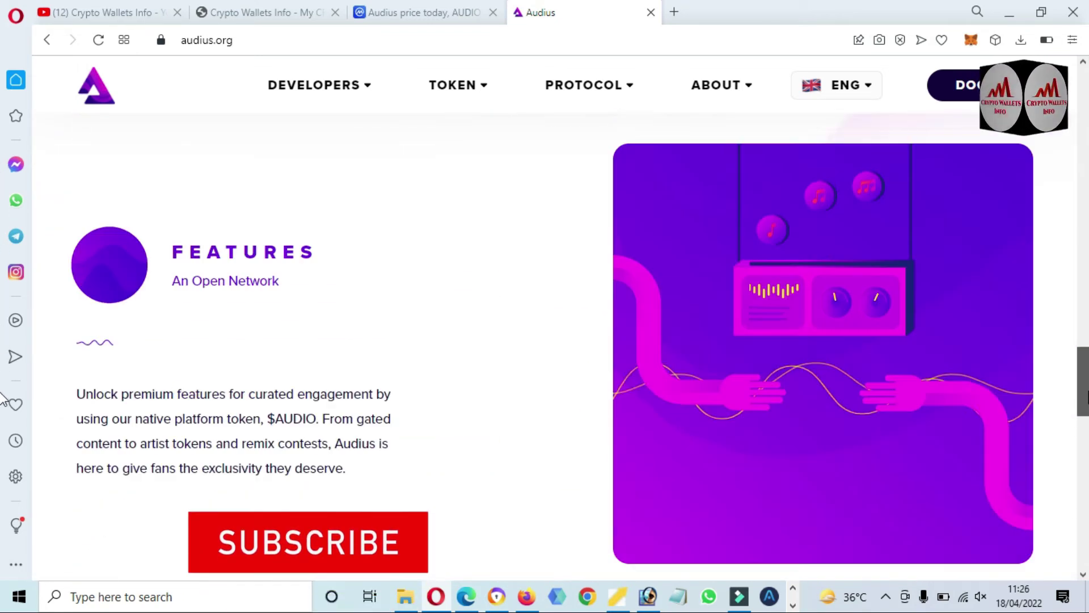
{"action": "scroll", "coordinate": [3, 482], "scroll_direction": "down", "scroll_amount": 10}
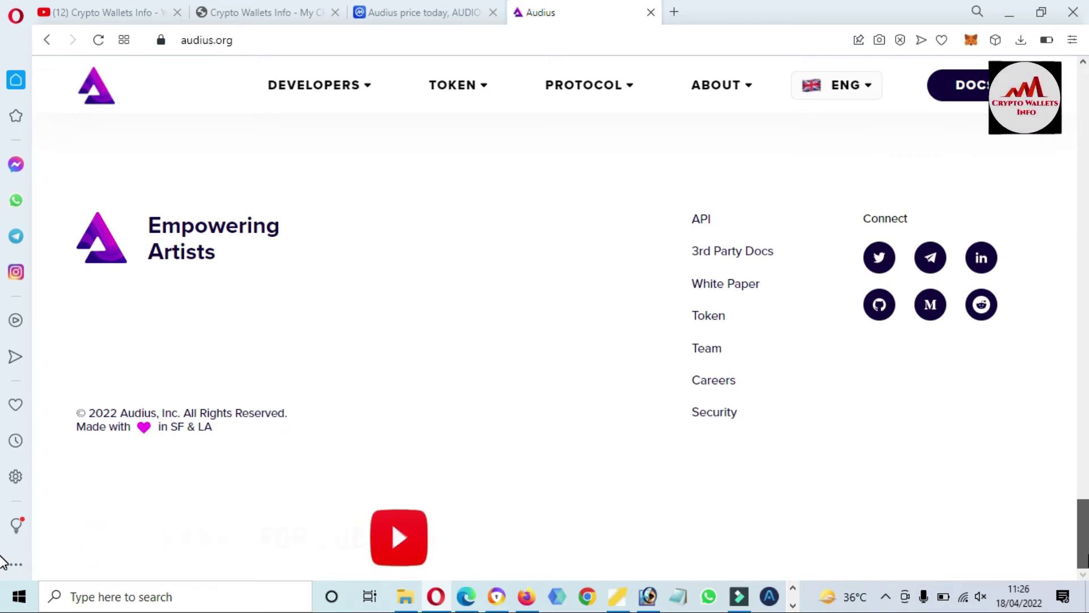
{"action": "scroll", "coordinate": [2, 562], "scroll_direction": "up", "scroll_amount": 20}
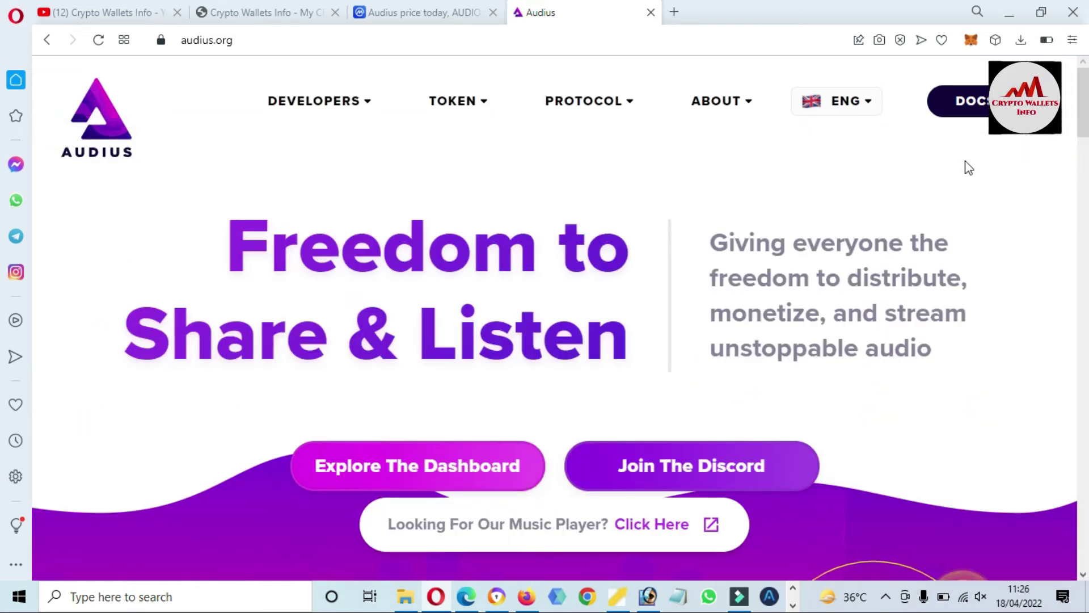
- Open the MetaMask wallet extension and unlock it with the wallet password
{"action": "left_click", "coordinate": [972, 42]}
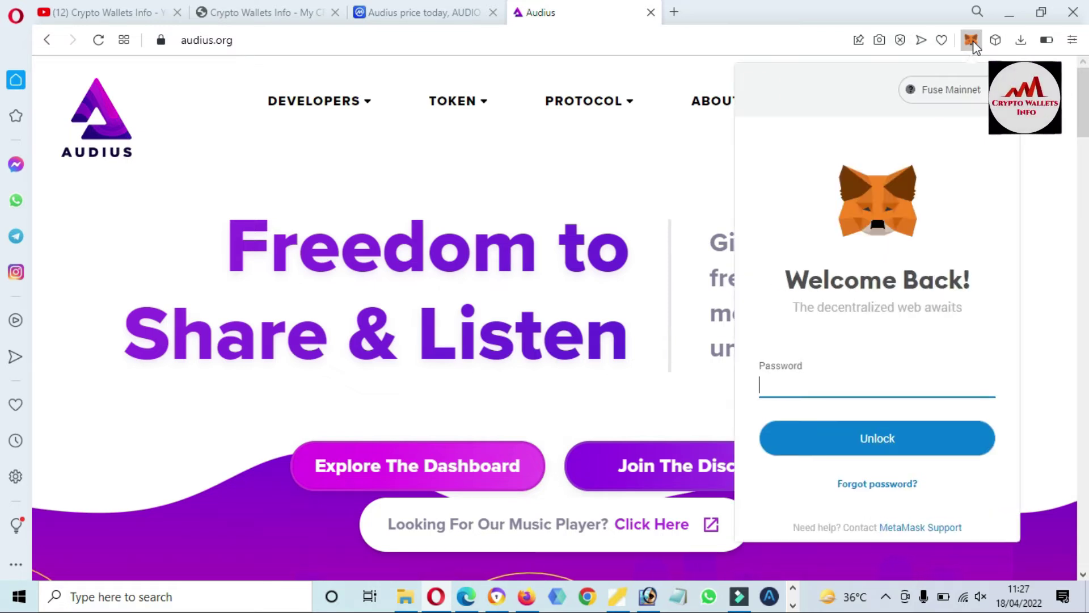
{"action": "type", "text": "•••••••"}
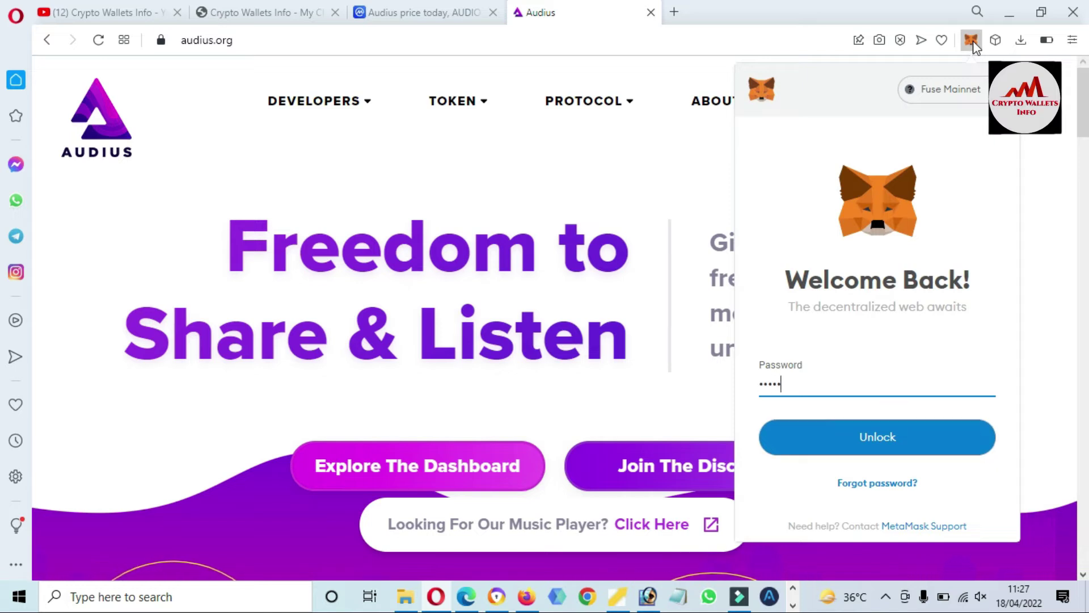
{"action": "type", "text": "••••••"}
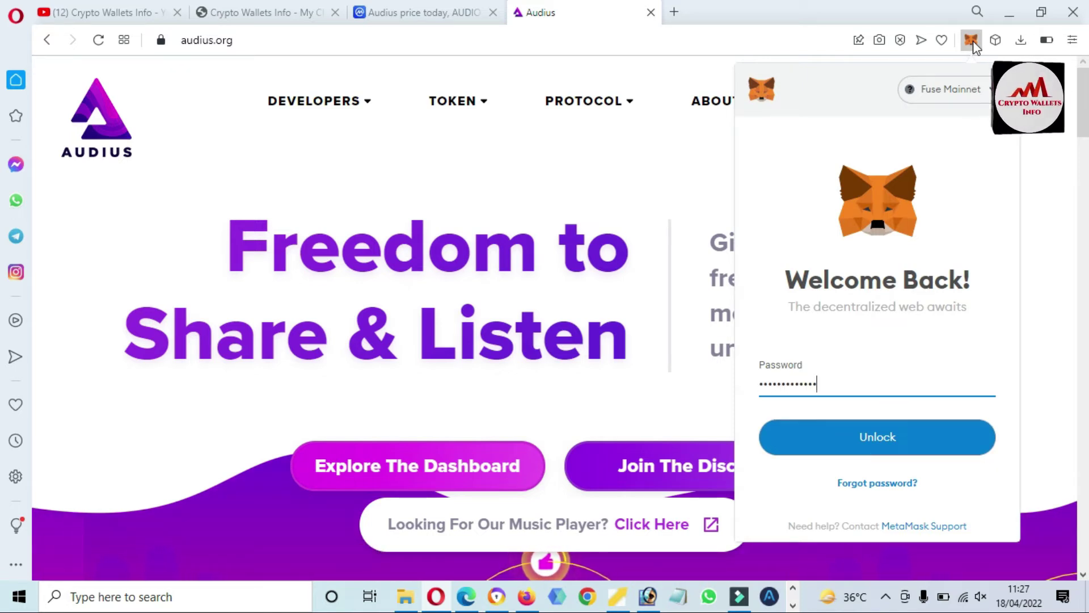
{"action": "left_click", "coordinate": [909, 437]}
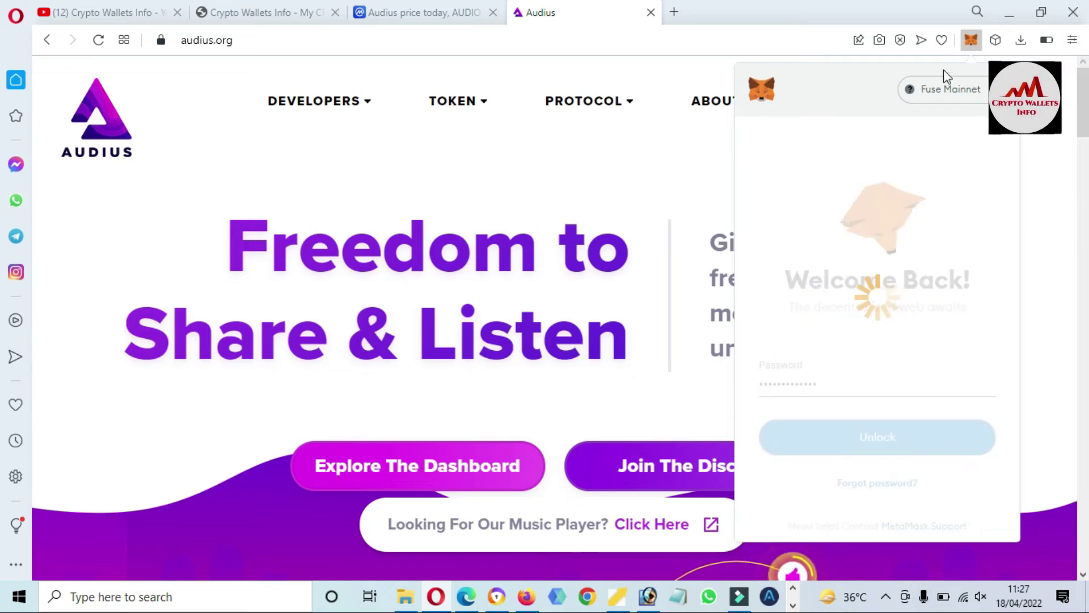
- Switch the wallet network to Ethereum Mainnet and open the wallet in its expanded view
{"action": "left_click", "coordinate": [955, 98]}
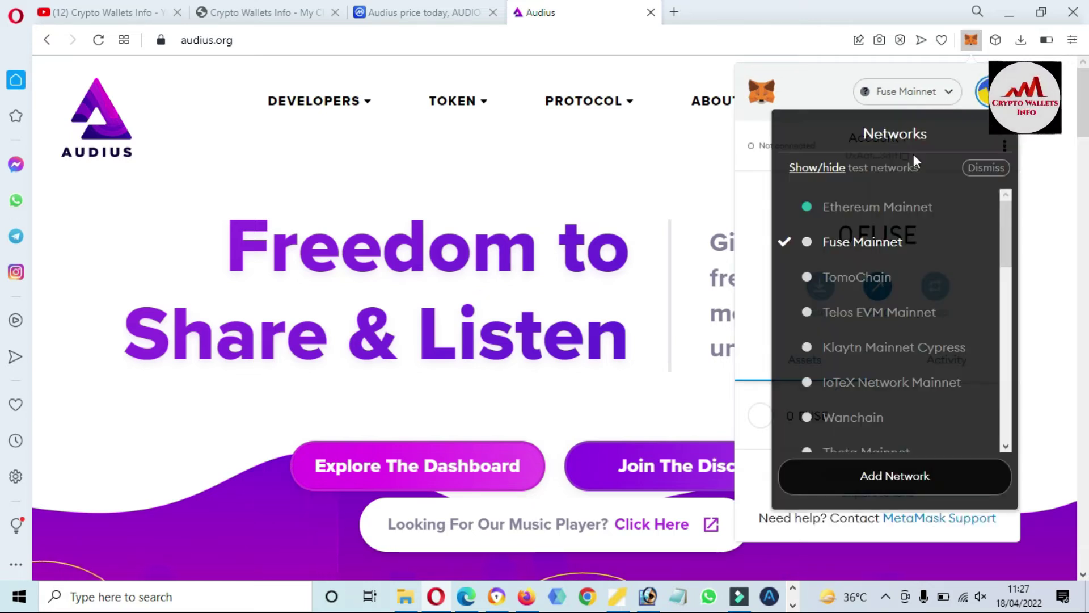
{"action": "left_click", "coordinate": [875, 213]}
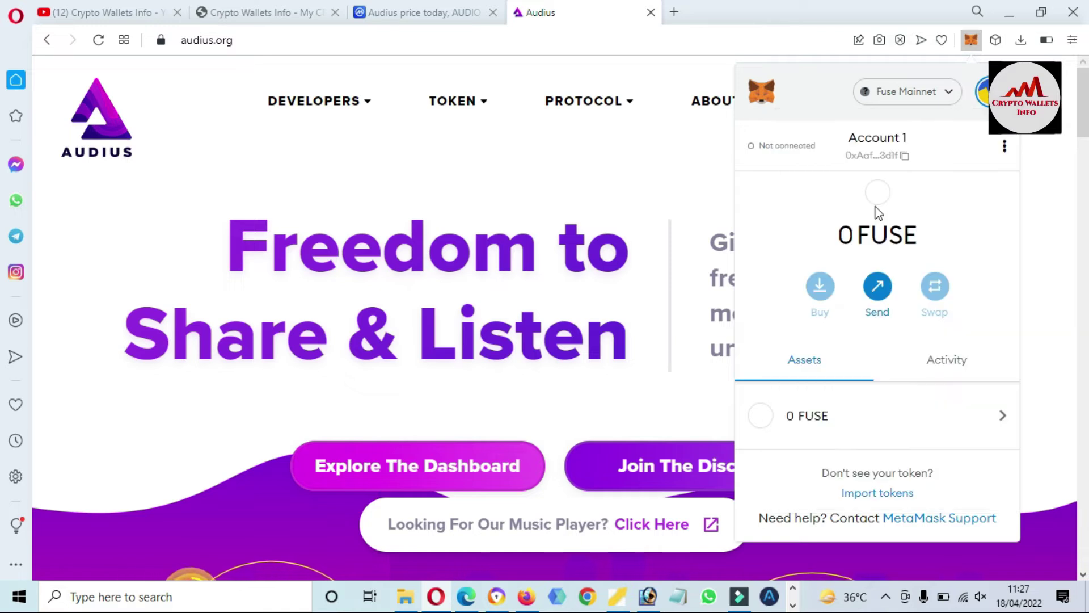
{"action": "left_click", "coordinate": [1004, 146]}
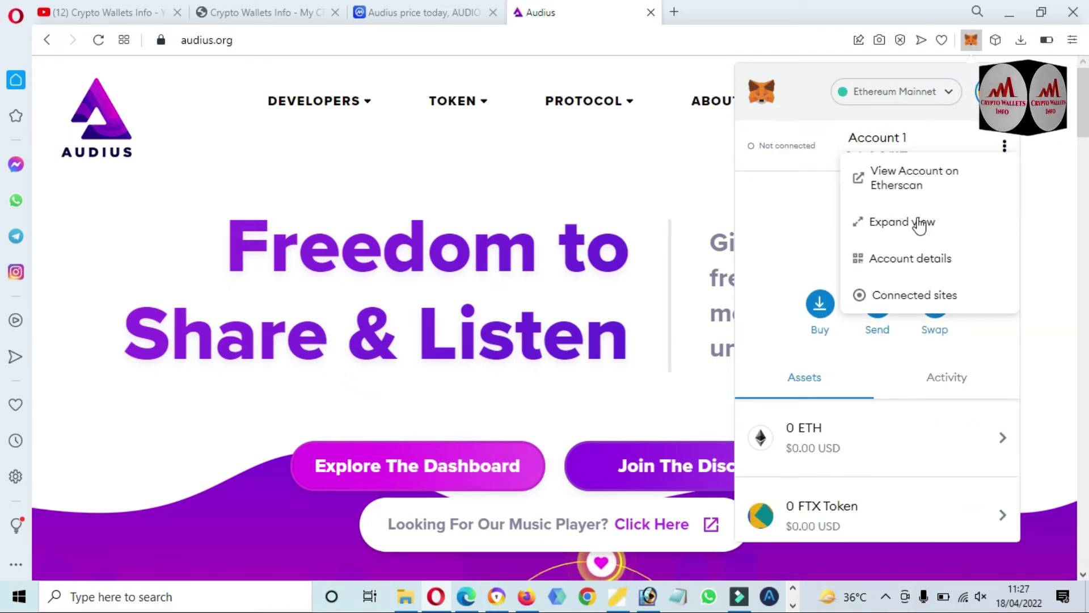
{"action": "left_click", "coordinate": [922, 222]}
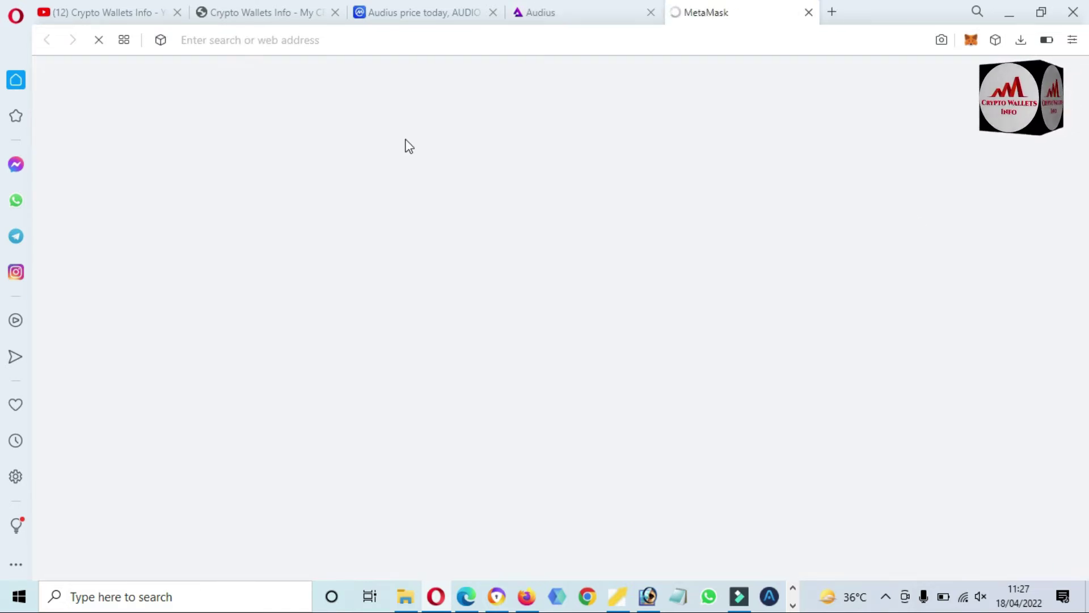
- From the Audius page on CoinMarketCap, open the token's Ethereum contract on Etherscan
{"action": "left_click", "coordinate": [253, 17]}
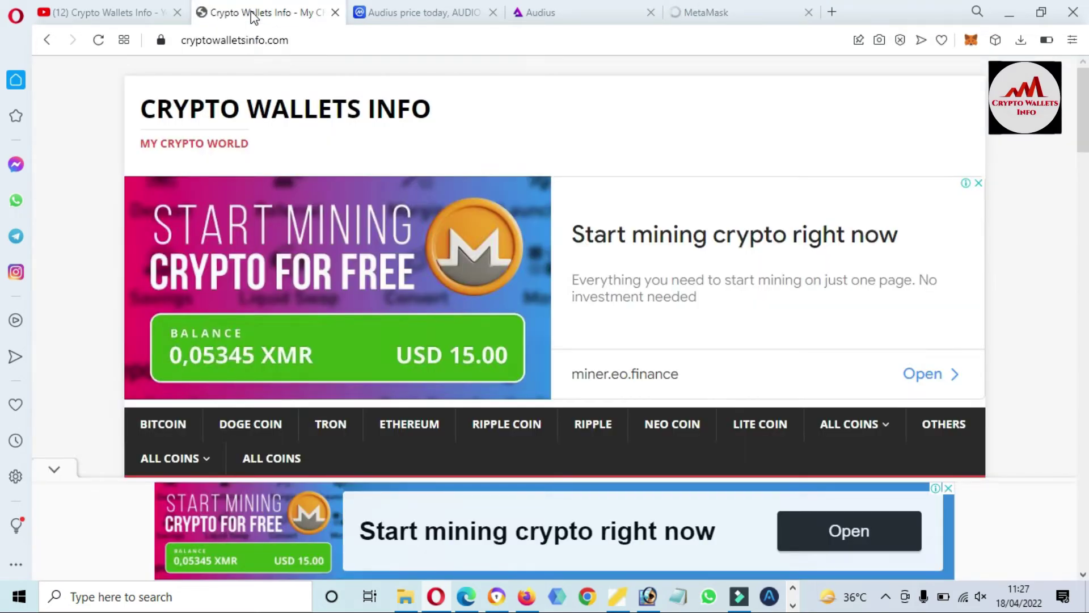
{"action": "left_click", "coordinate": [114, 11]}
{"action": "left_click", "coordinate": [399, 8]}
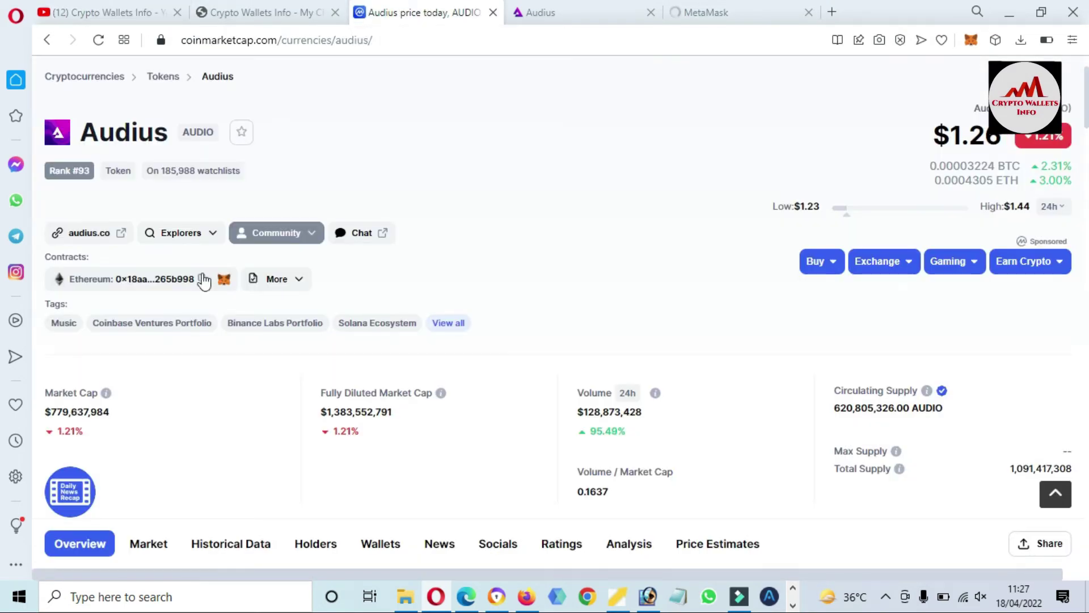
{"action": "left_click", "coordinate": [148, 283]}
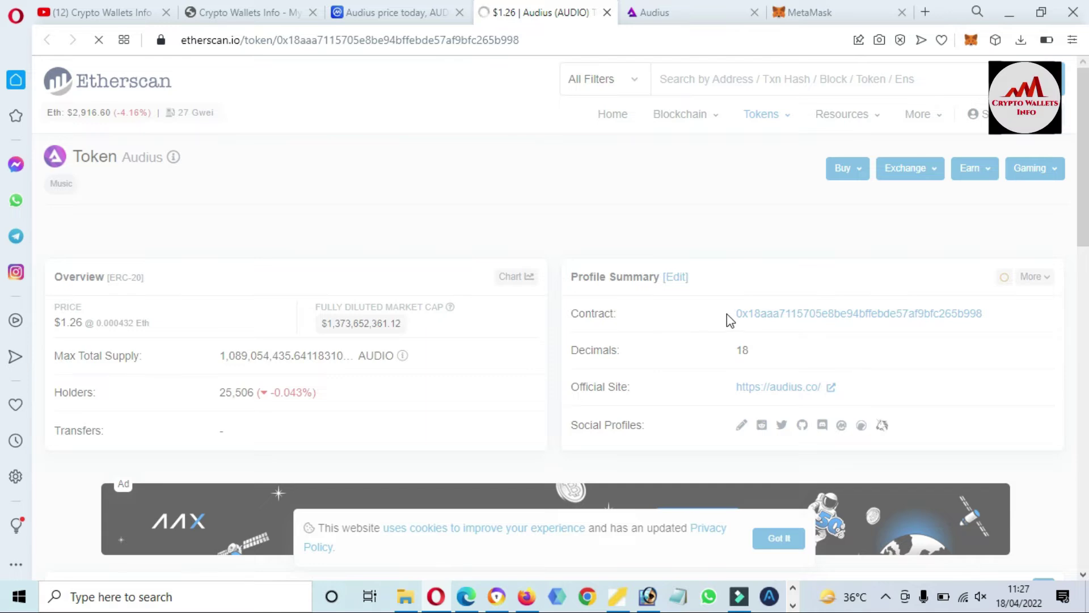
- Copy the Audius token's contract address from the Etherscan profile summary and check its decimals and token name
{"action": "left_click_drag", "start_coordinate": [733, 314], "coordinate": [1010, 313]}
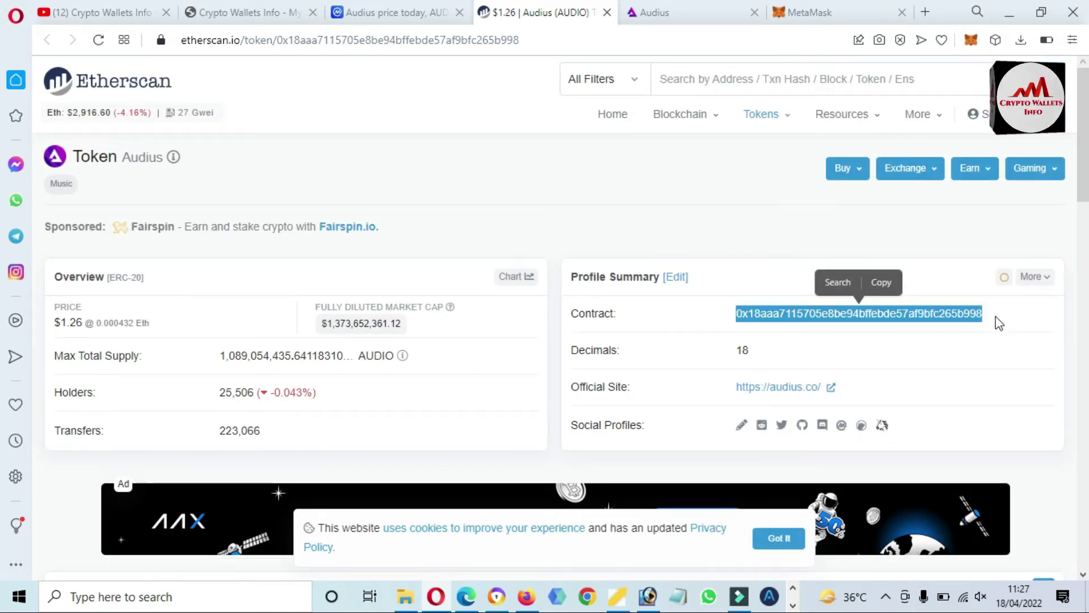
{"action": "left_click", "coordinate": [993, 315]}
{"action": "double_click", "coordinate": [742, 350]}
{"action": "left_click_drag", "start_coordinate": [196, 165], "coordinate": [81, 158]}
- In the expanded MetaMask wallet, import AUDIO as a custom token using the copied contract address
{"action": "left_click", "coordinate": [814, 12]}
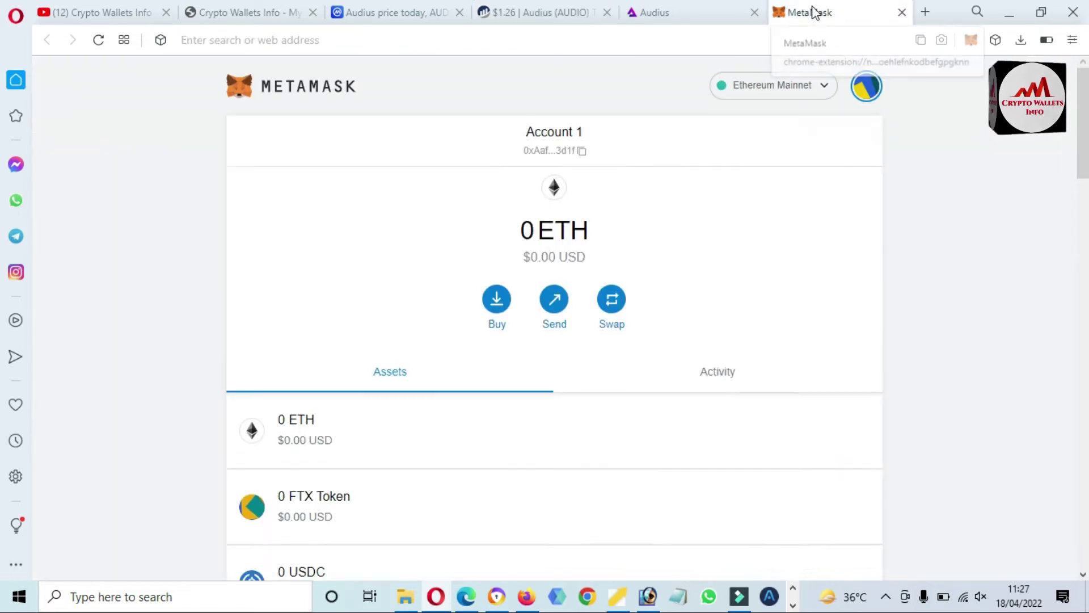
{"action": "left_click_drag", "start_coordinate": [1085, 170], "coordinate": [1087, 528]}
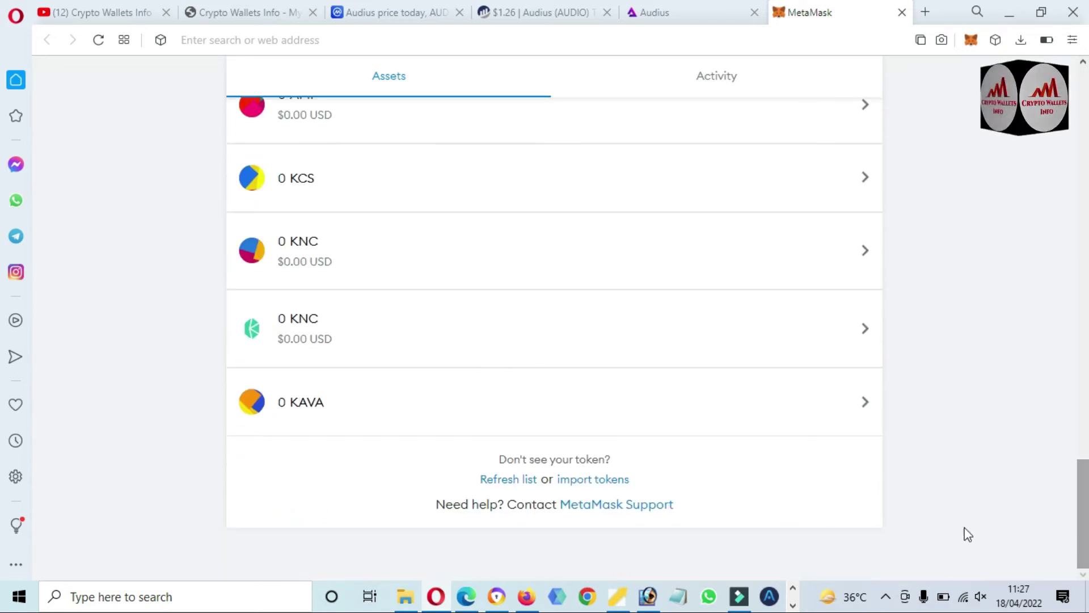
{"action": "left_click_drag", "start_coordinate": [643, 487], "coordinate": [559, 487]}
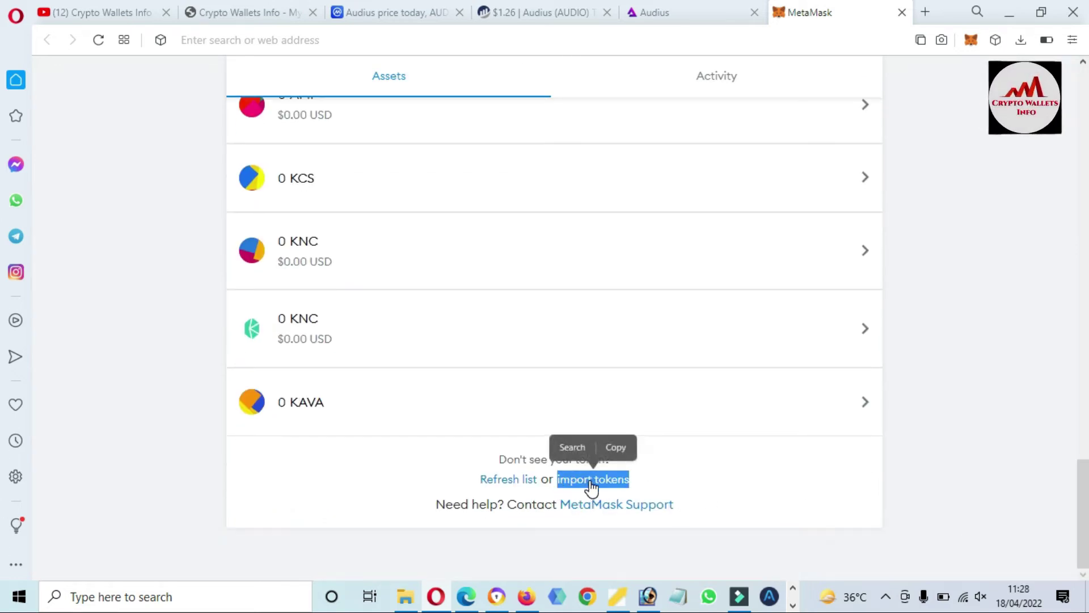
{"action": "left_click", "coordinate": [590, 487]}
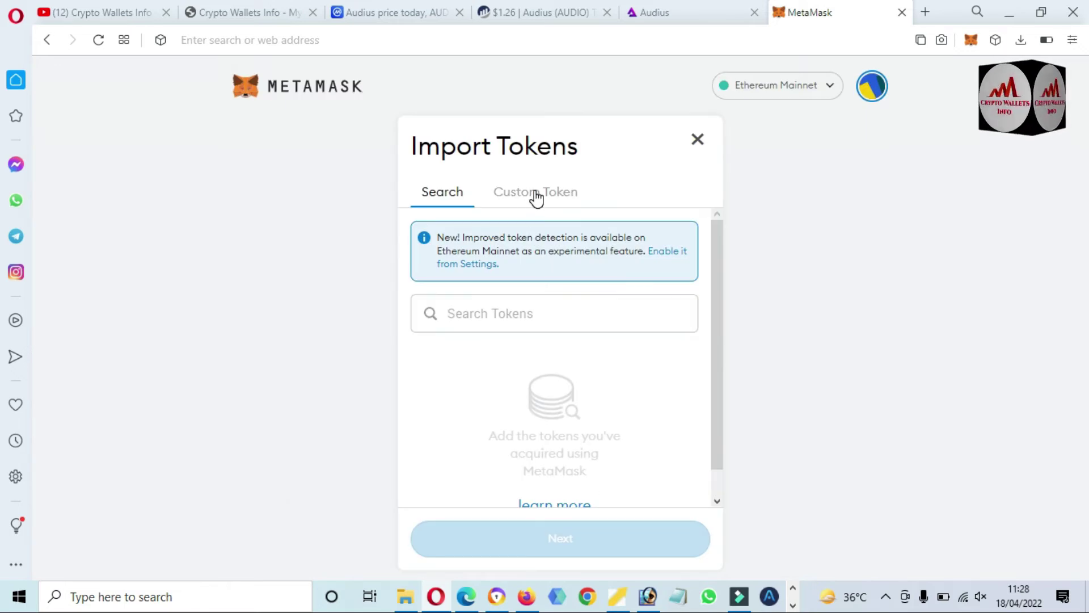
{"action": "left_click", "coordinate": [536, 195]}
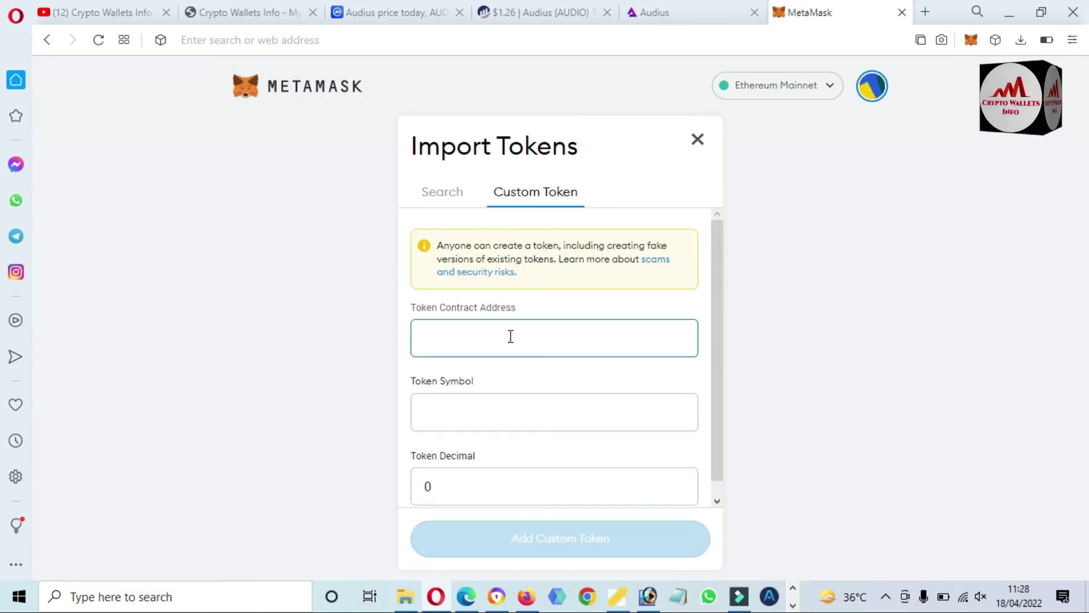
{"action": "key", "text": "ctrl+v"}
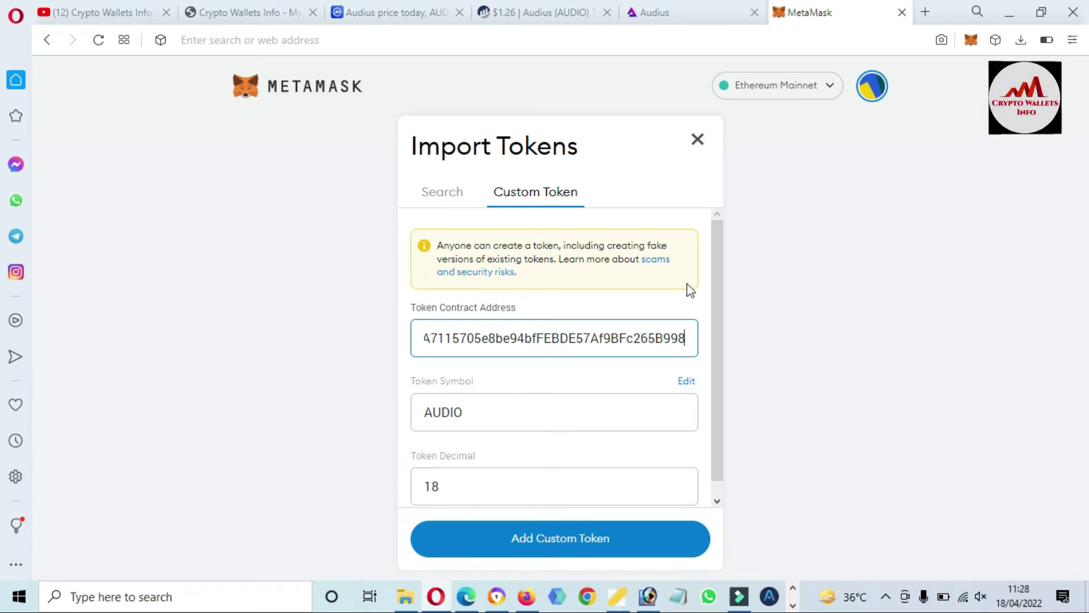
{"action": "left_click", "coordinate": [568, 552]}
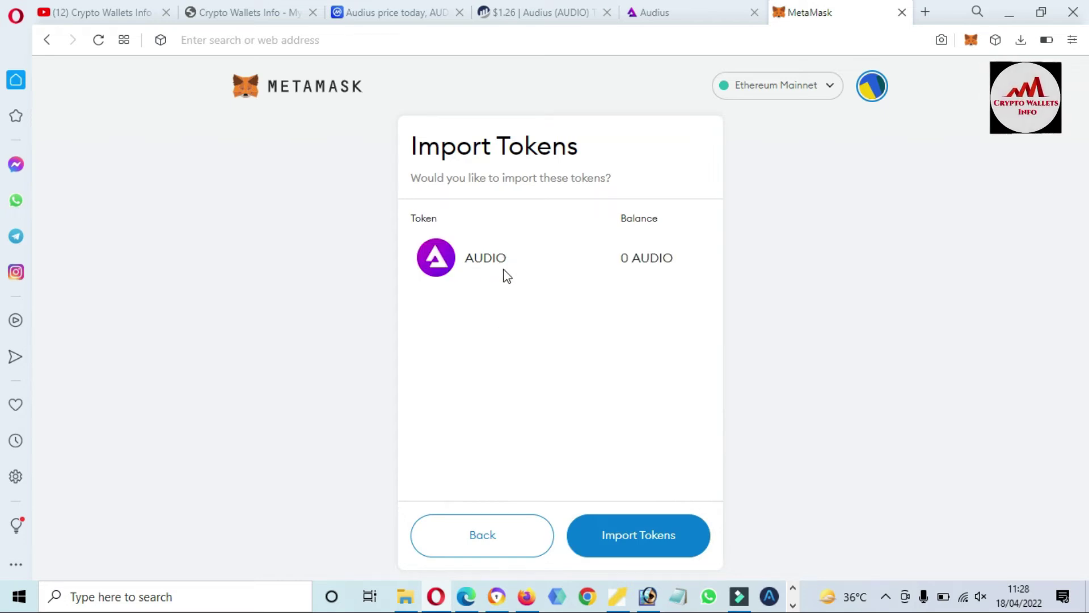
{"action": "left_click", "coordinate": [636, 547]}
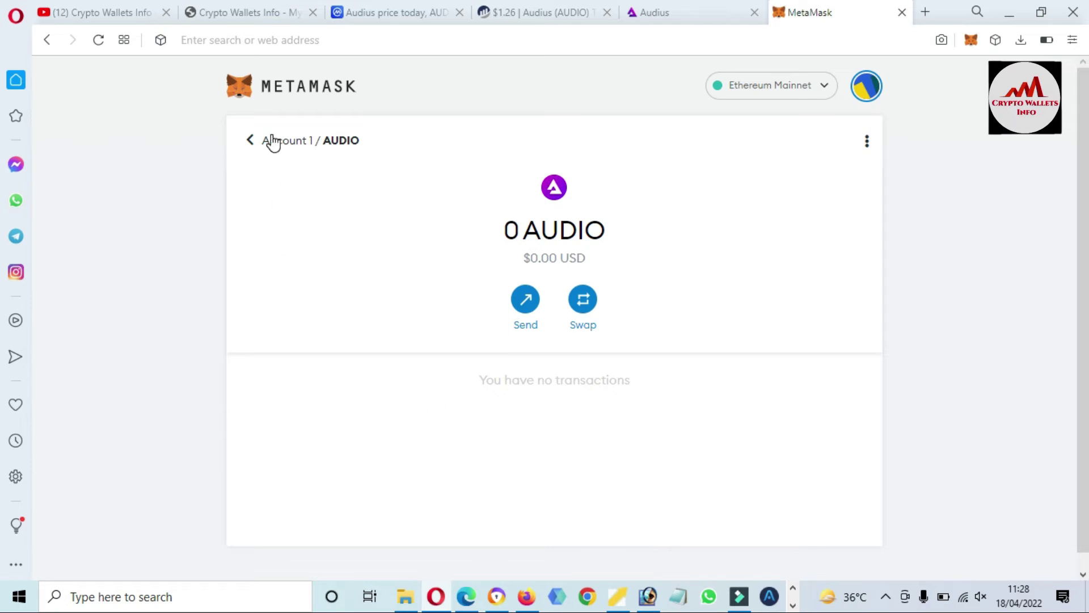
- Return to Account 1's asset list and open the newly imported AUDIO token
{"action": "left_click", "coordinate": [291, 140]}
{"action": "left_click_drag", "start_coordinate": [1083, 169], "coordinate": [1086, 558]}
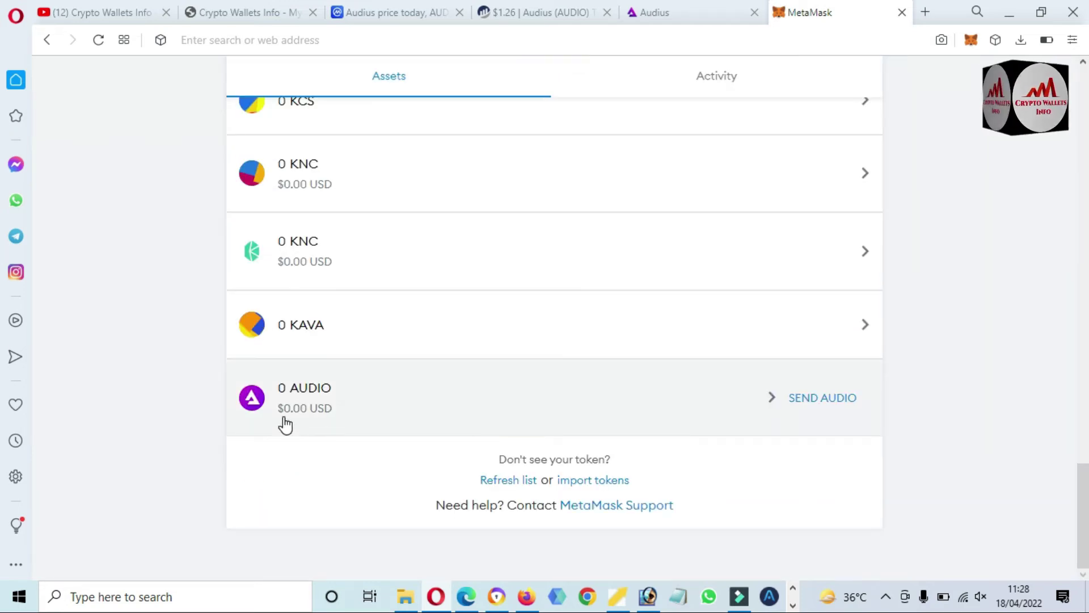
{"action": "left_click", "coordinate": [346, 406]}
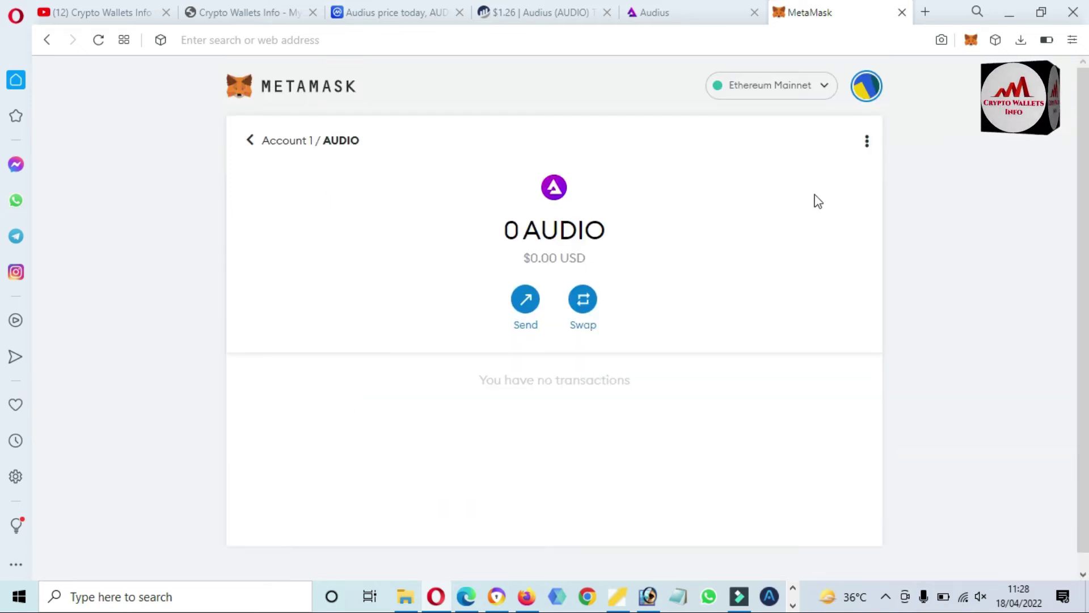
- Show the account details for the AUDIO token and highlight the wallet's public address
{"action": "left_click", "coordinate": [868, 143]}
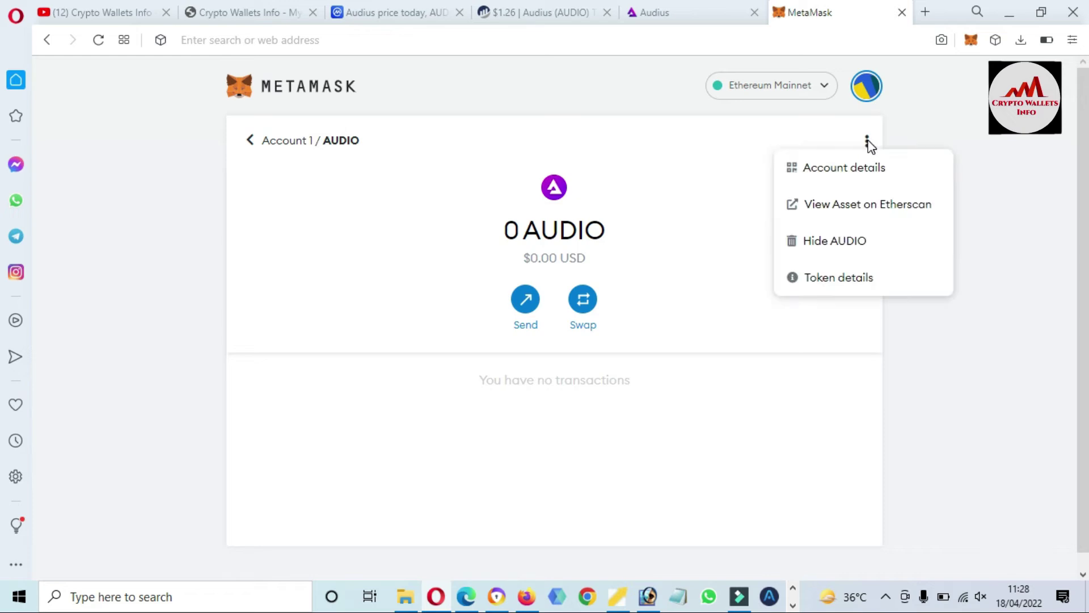
{"action": "left_click", "coordinate": [843, 170]}
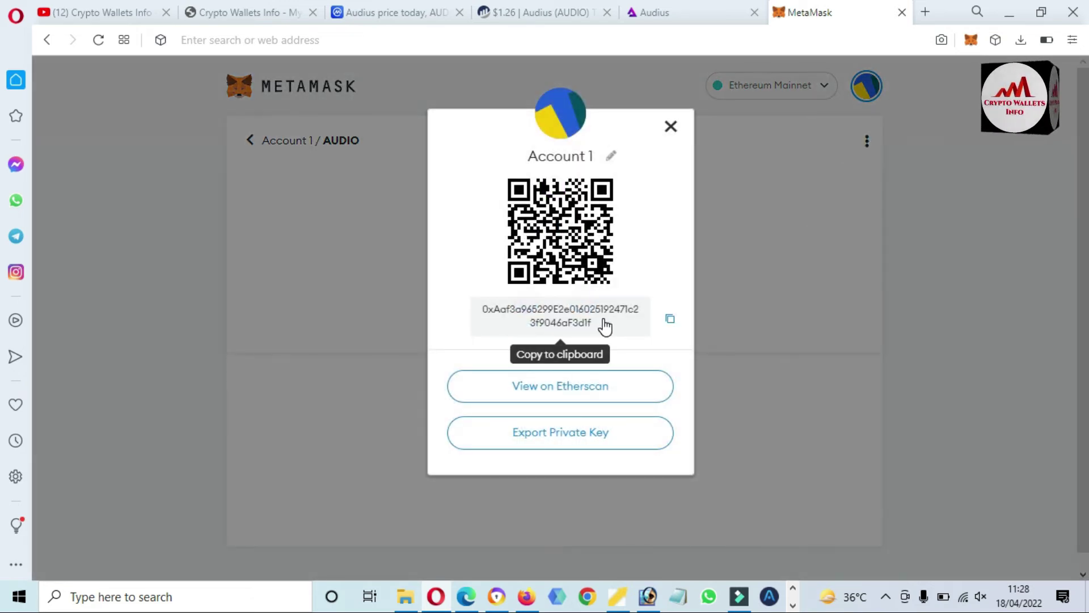
{"action": "left_click_drag", "start_coordinate": [594, 322], "coordinate": [475, 311]}
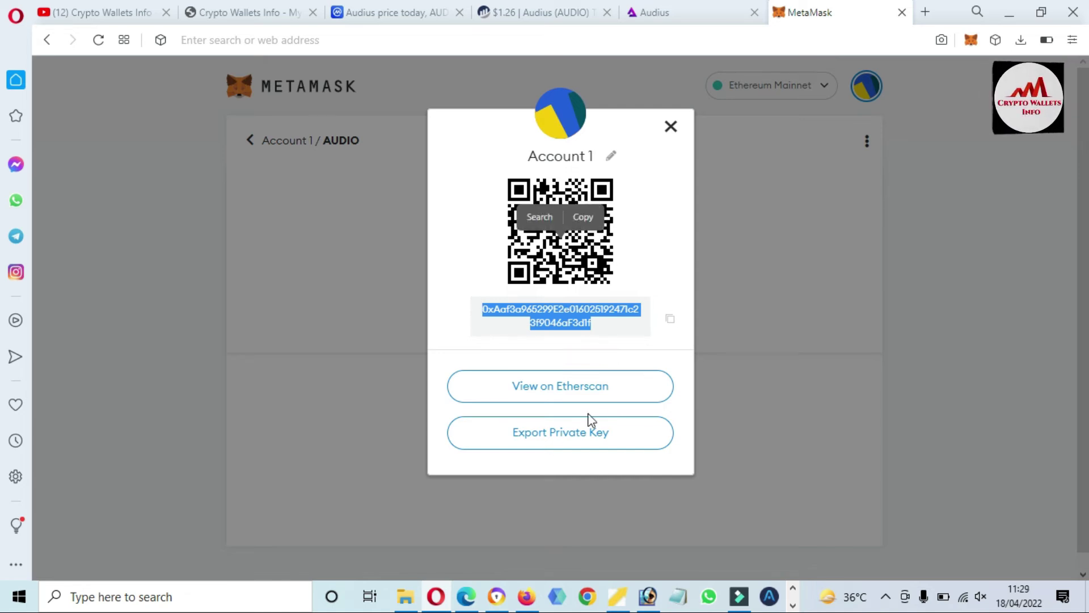
- Reveal Account 1's private key by entering the MetaMask password, highlight the key and close the dialog
{"action": "left_click", "coordinate": [560, 444]}
{"action": "left_click", "coordinate": [526, 321]}
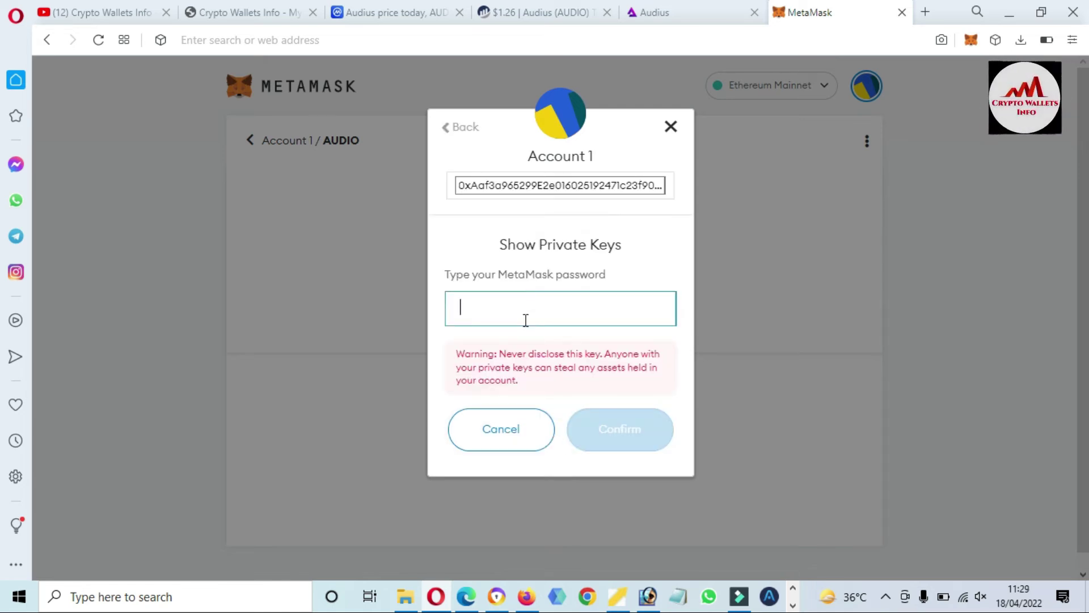
{"action": "type", "text": "•"}
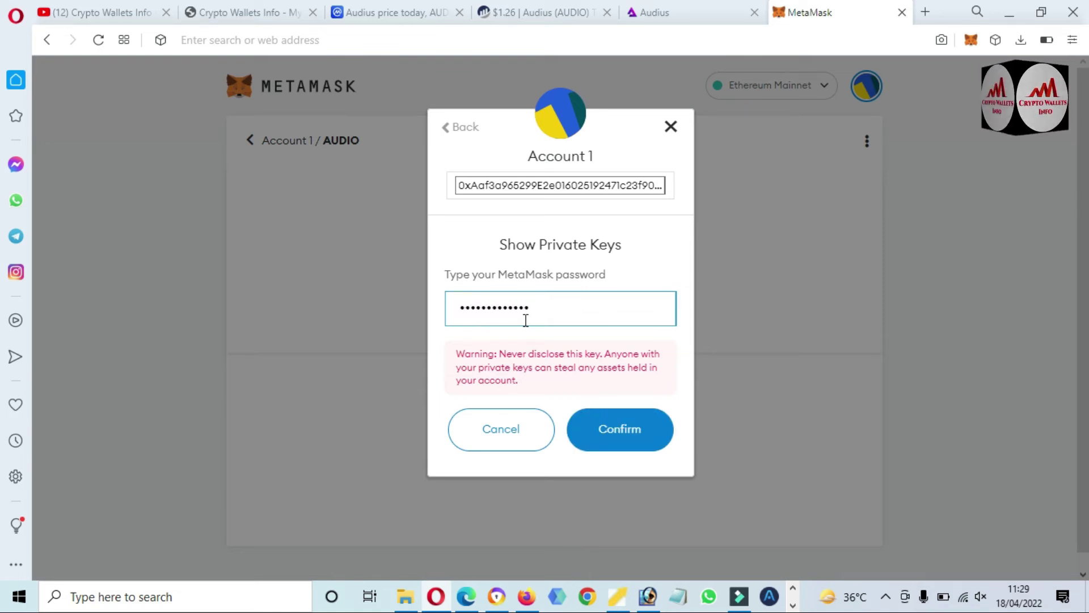
{"action": "left_click", "coordinate": [519, 336]}
{"action": "left_click_drag", "start_coordinate": [459, 355], "coordinate": [559, 383]}
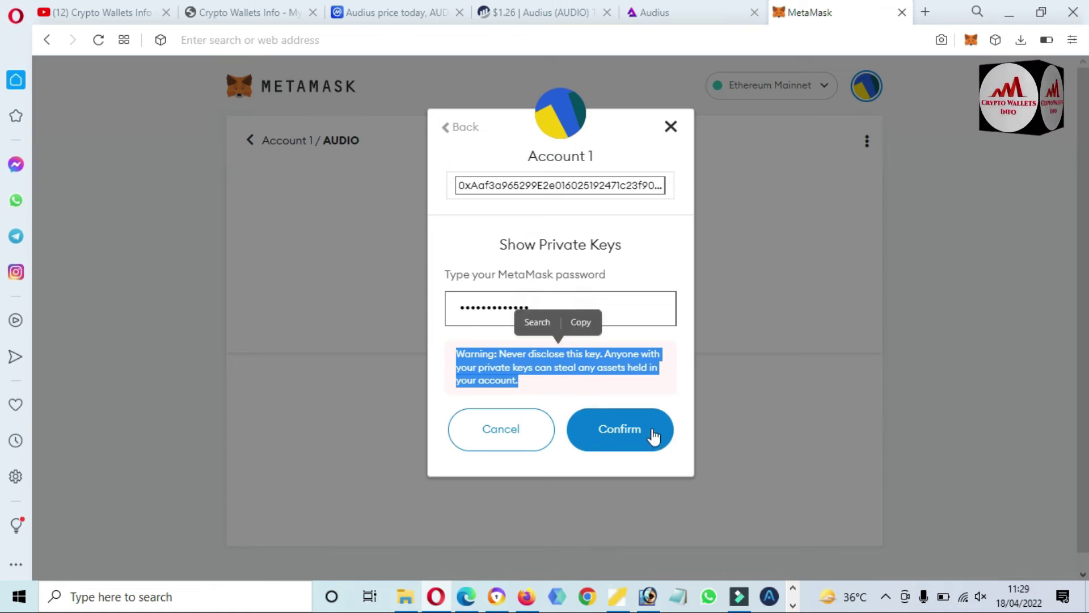
{"action": "left_click", "coordinate": [622, 433]}
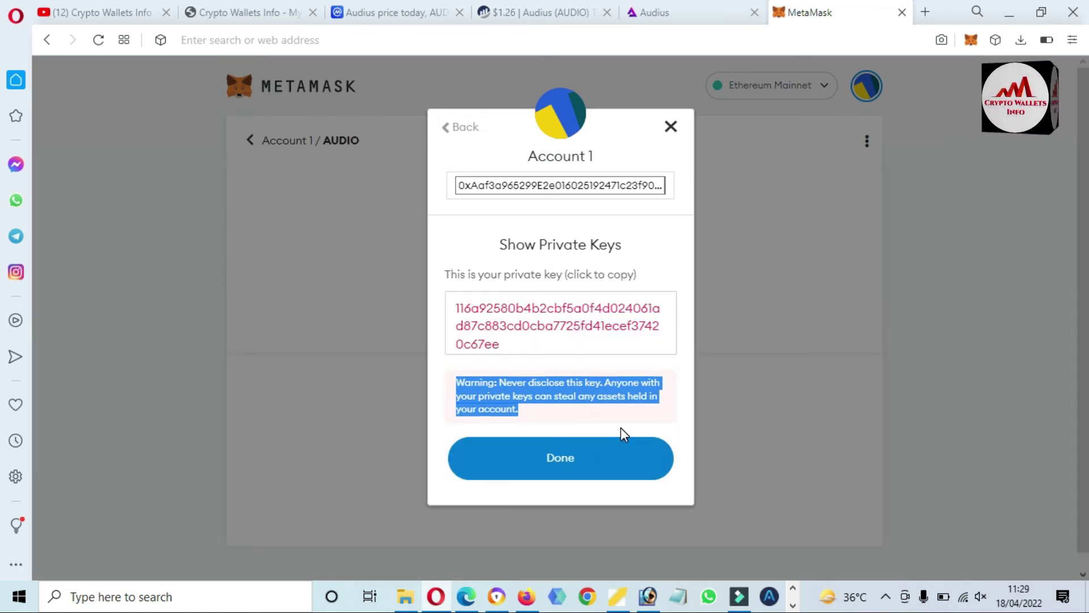
{"action": "left_click", "coordinate": [534, 342]}
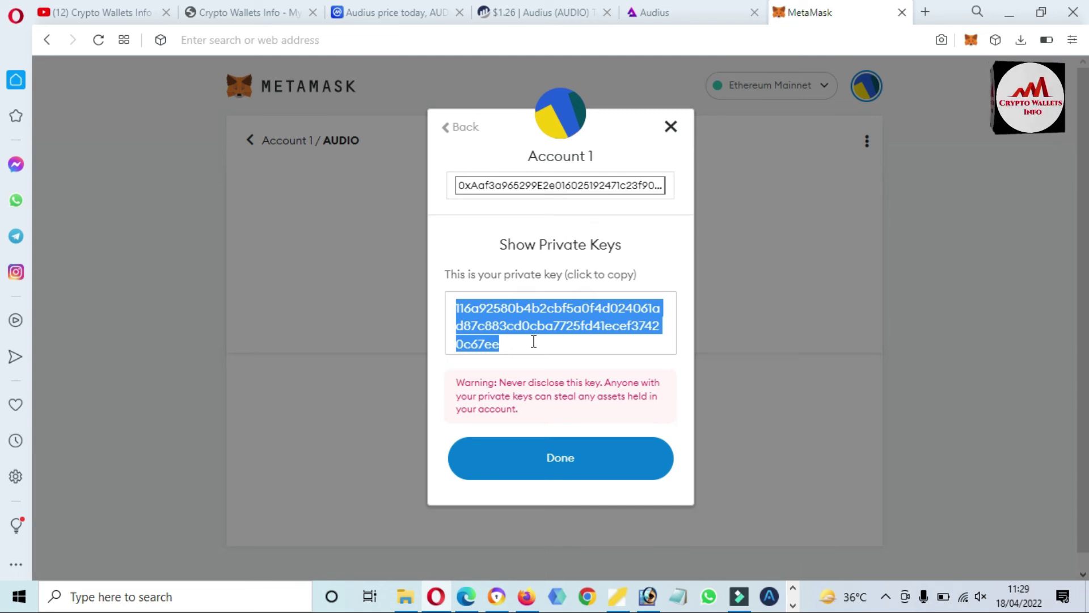
{"action": "left_click", "coordinate": [539, 452]}
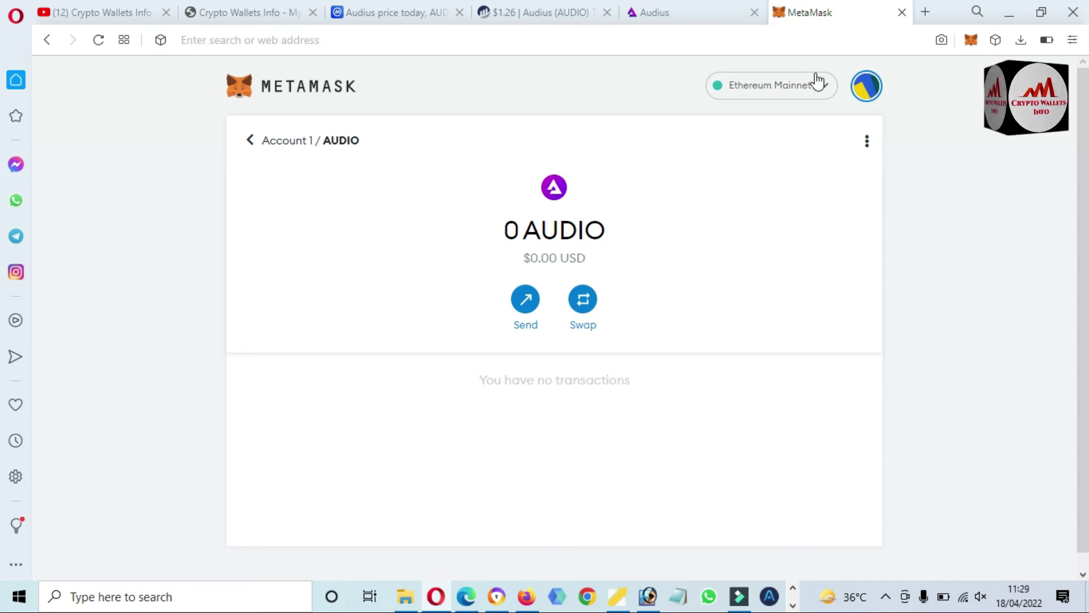
- Start importing an account into MetaMask with the Private Key type and paste the copied private key into the key field
{"action": "left_click", "coordinate": [868, 92]}
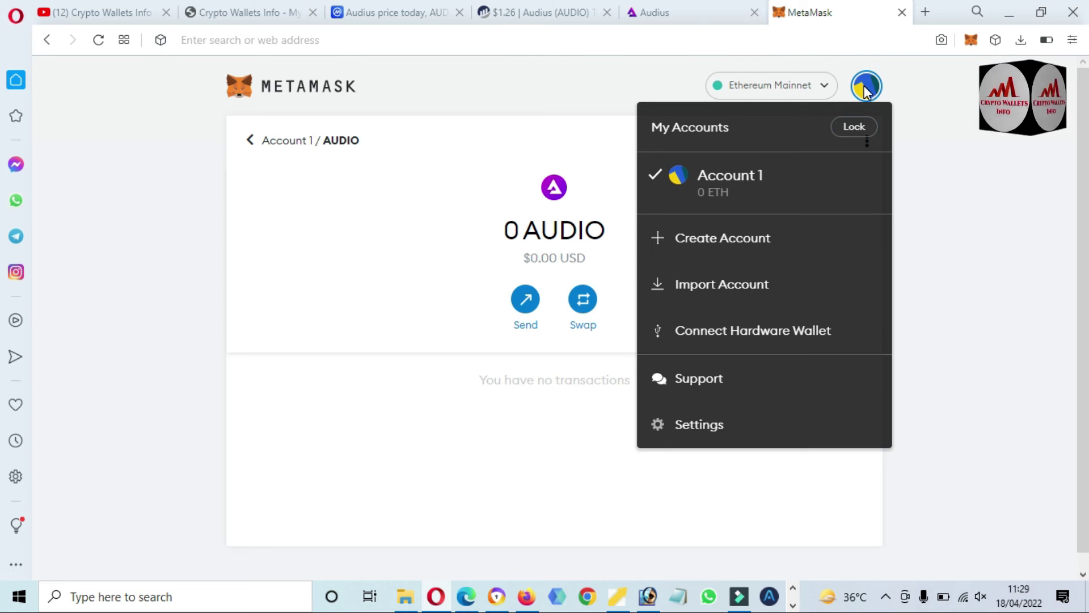
{"action": "left_click", "coordinate": [748, 291]}
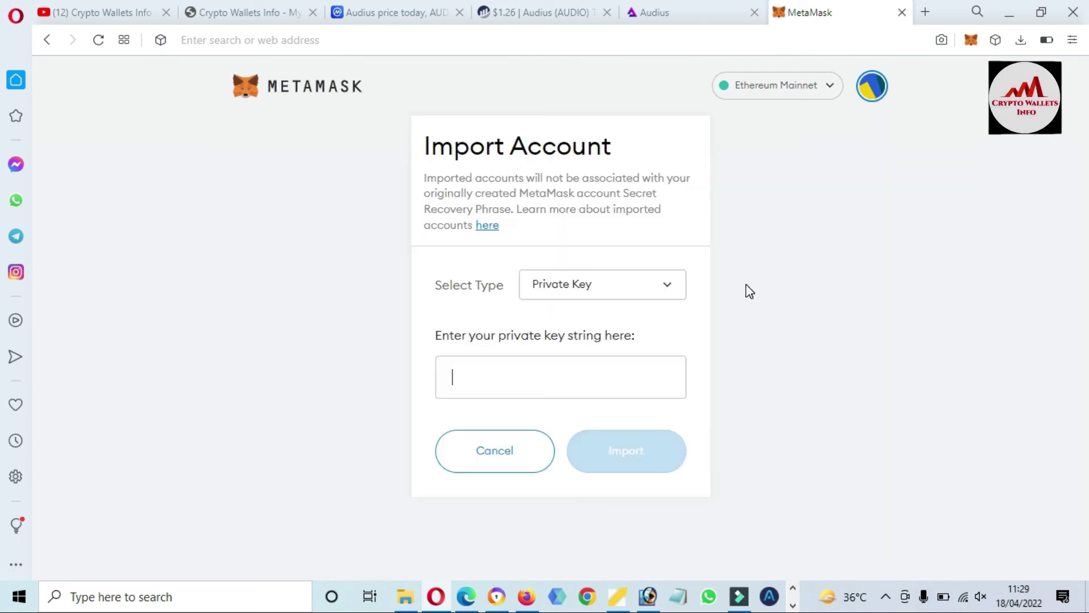
{"action": "left_click", "coordinate": [675, 285]}
{"action": "left_click", "coordinate": [601, 309]}
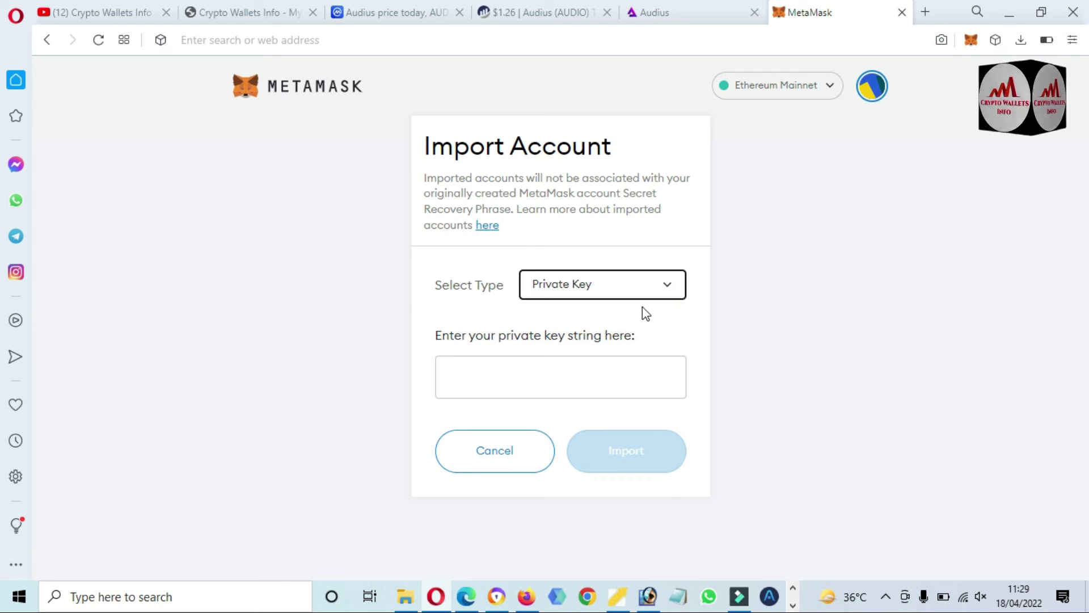
{"action": "left_click", "coordinate": [520, 365]}
{"action": "key", "text": "ctrl+v"}
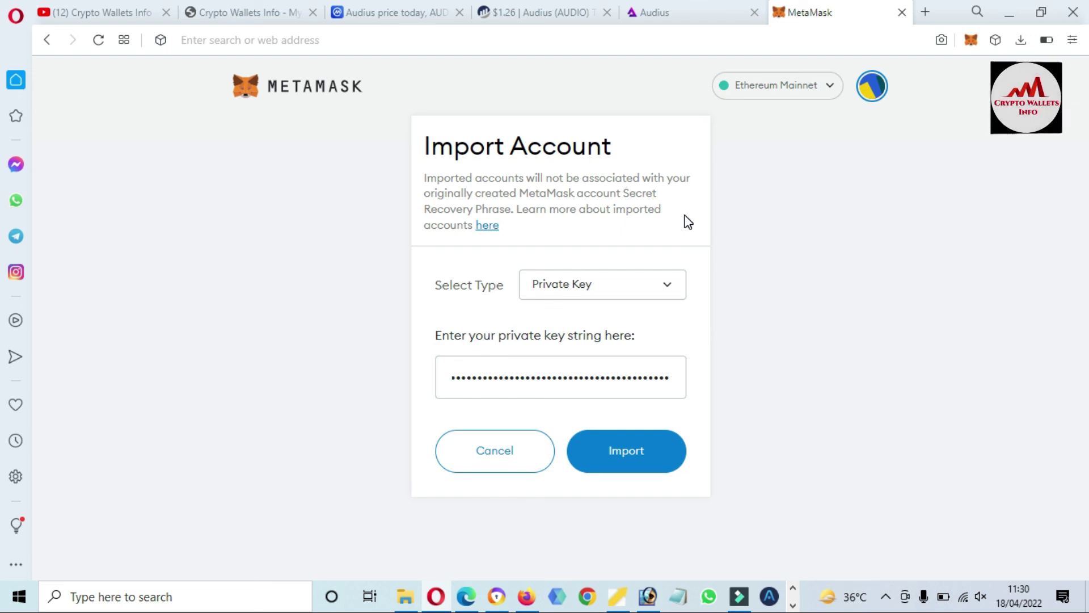
- Look through the YouTube channel page, highlight the channel name Crypto Wallets Info, and switch to the Crypto Wallets Info website
{"action": "left_click", "coordinate": [84, 5]}
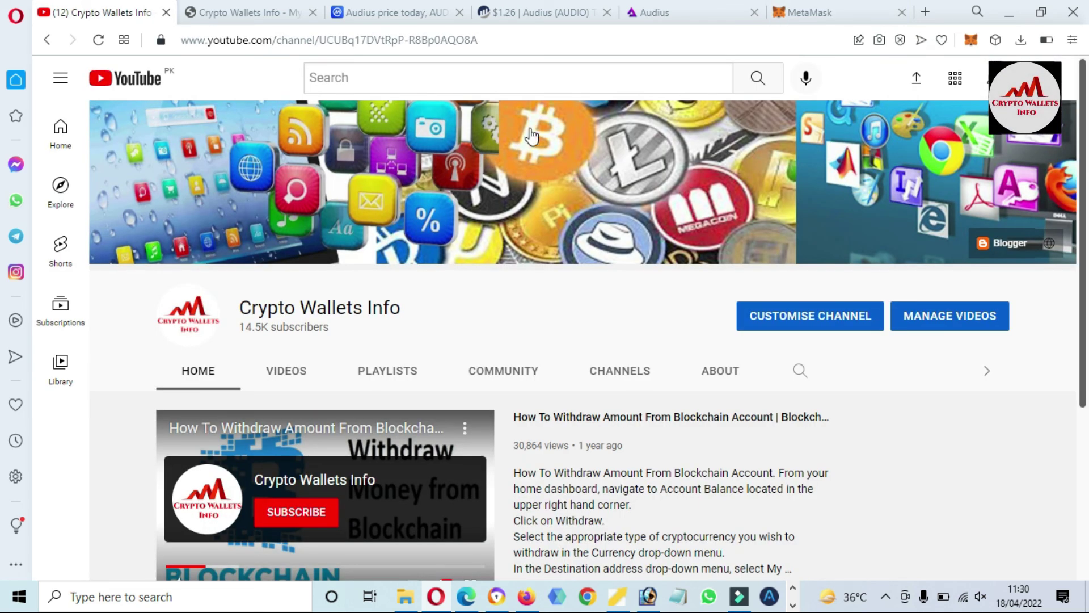
{"action": "left_click_drag", "start_coordinate": [1085, 152], "coordinate": [1087, 362]}
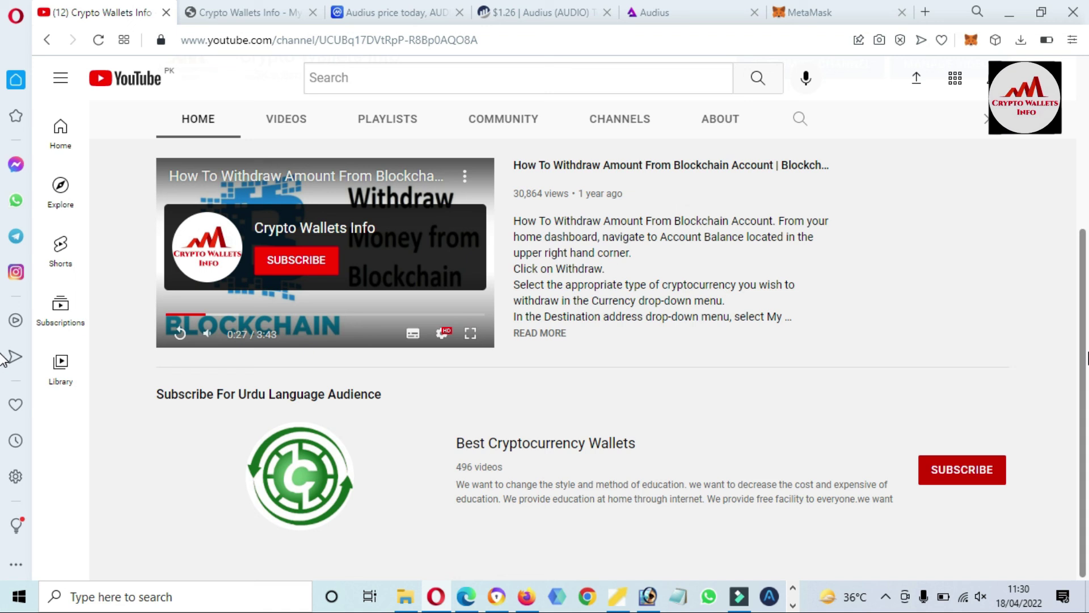
{"action": "left_click_drag", "start_coordinate": [1086, 313], "coordinate": [1084, 170]}
{"action": "left_click_drag", "start_coordinate": [402, 274], "coordinate": [243, 263]}
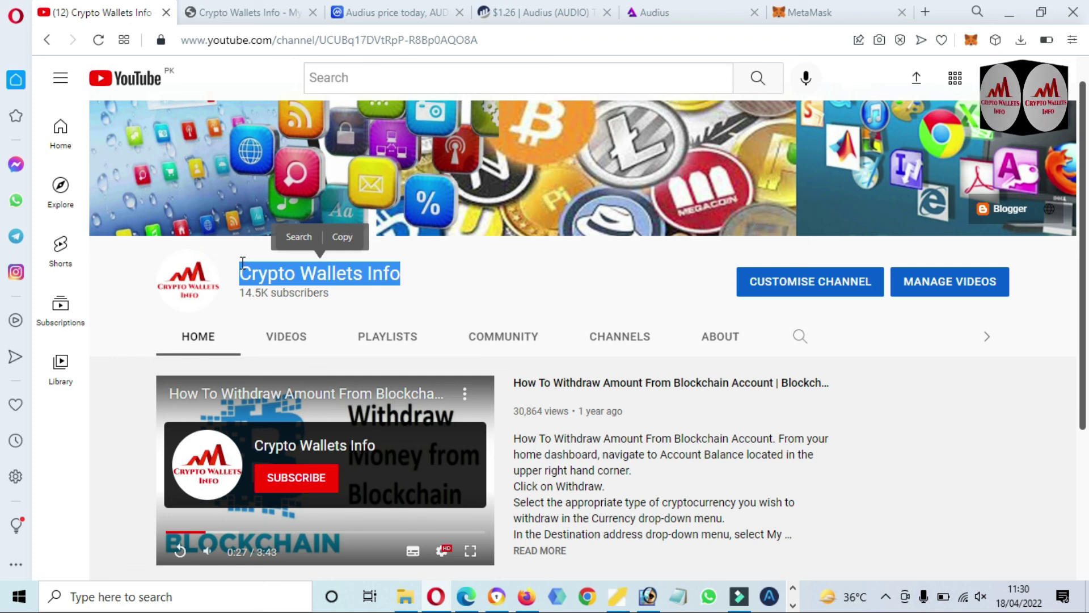
{"action": "left_click", "coordinate": [271, 11]}
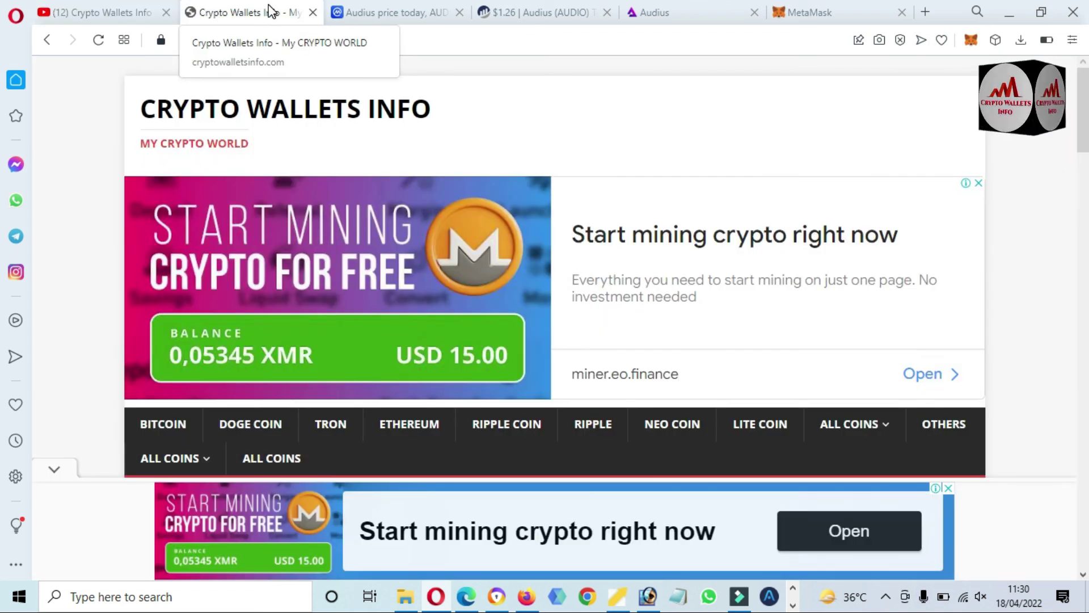